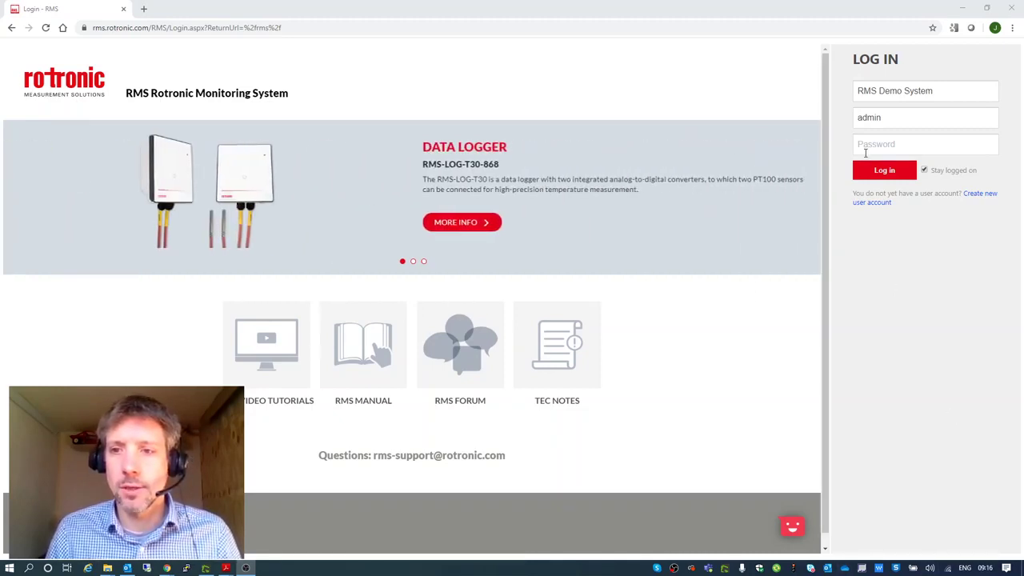
- Log in to the RMS Demo System as admin with the account password
click(865, 151)
text(********)
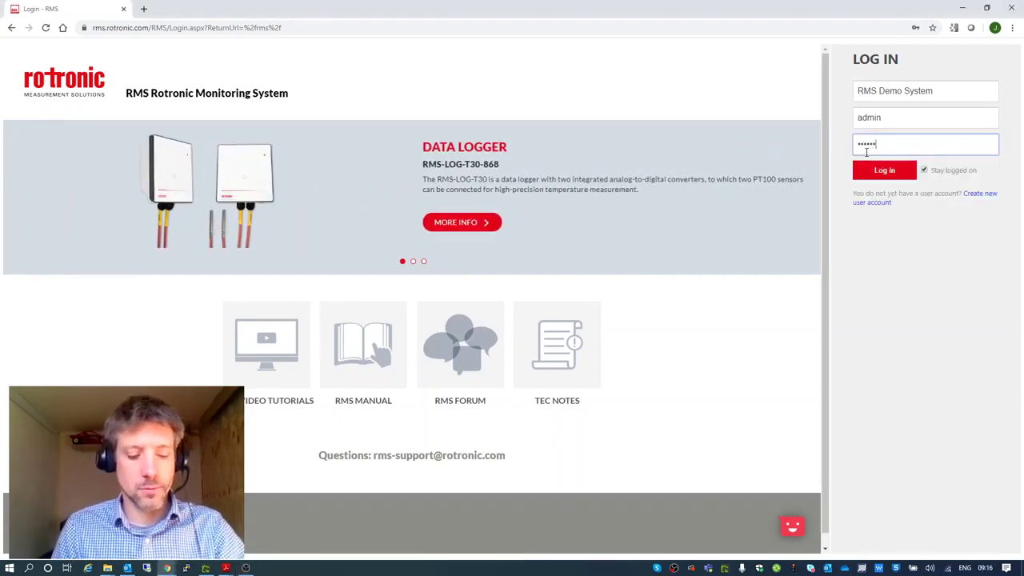
key(Return)
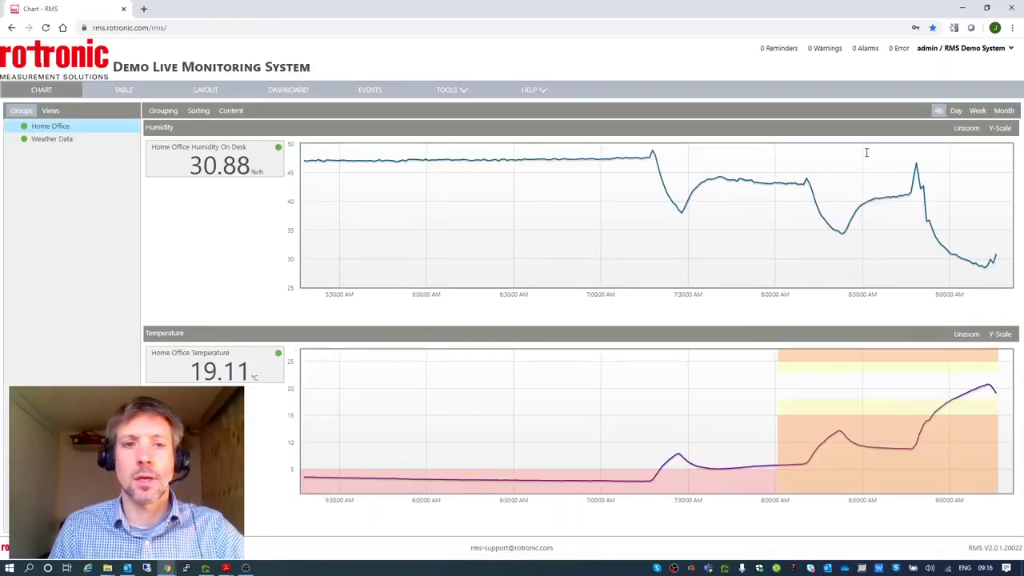
- In the device setup, begin adding a new LAN device to the Home Office group with serial number 61621165
mouse_move(633, 483)
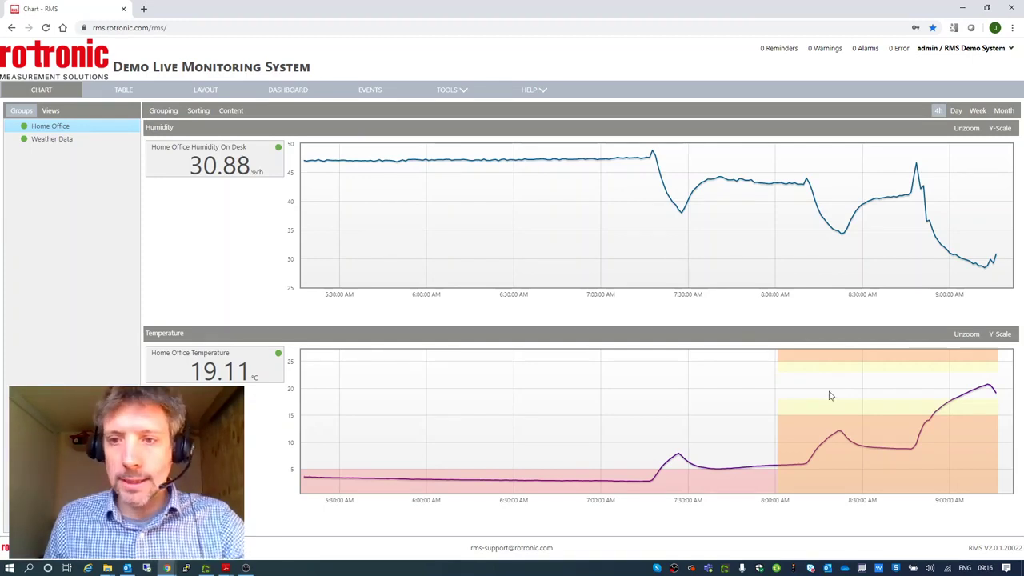
click(457, 88)
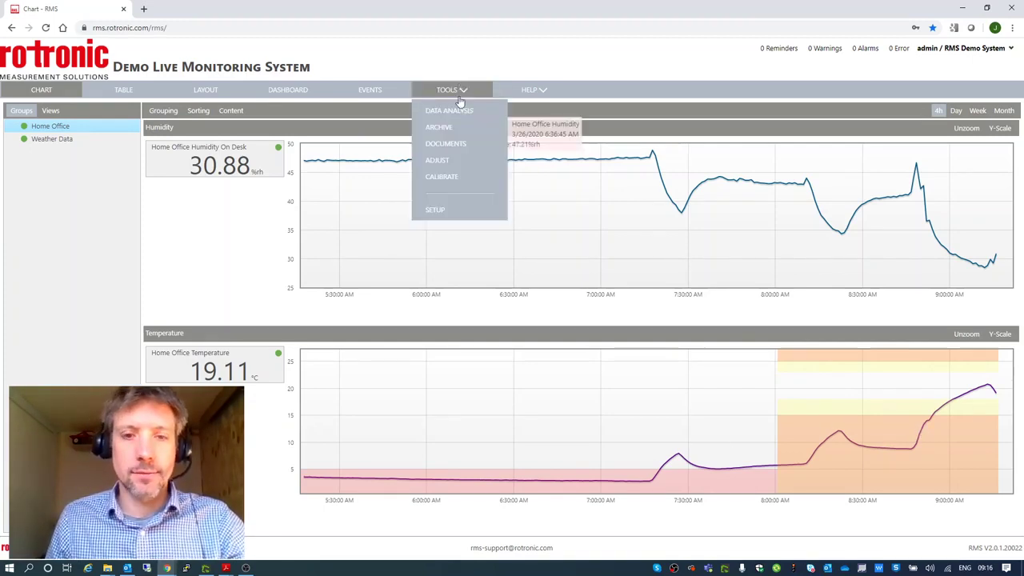
click(453, 210)
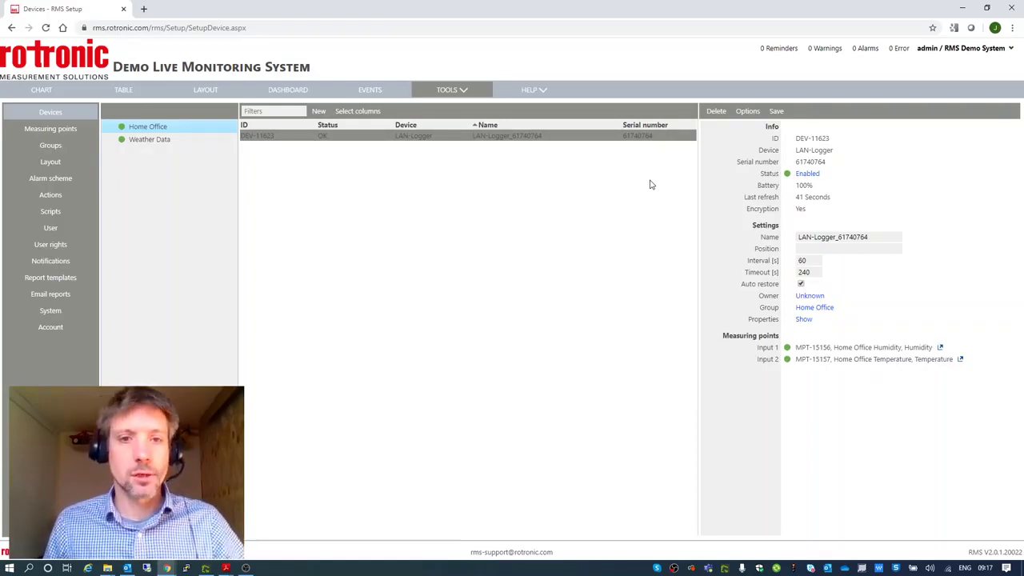
click(318, 111)
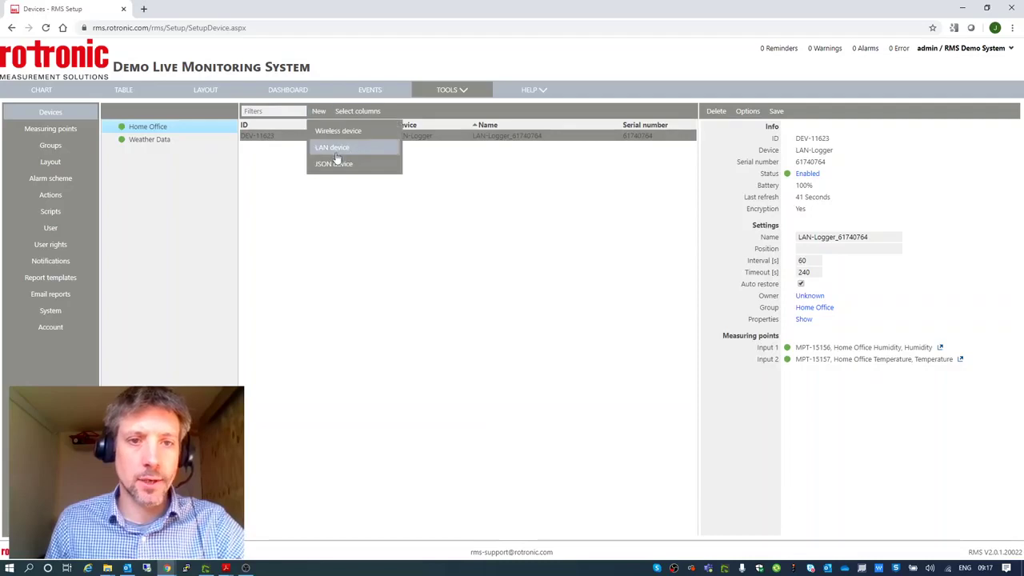
click(328, 148)
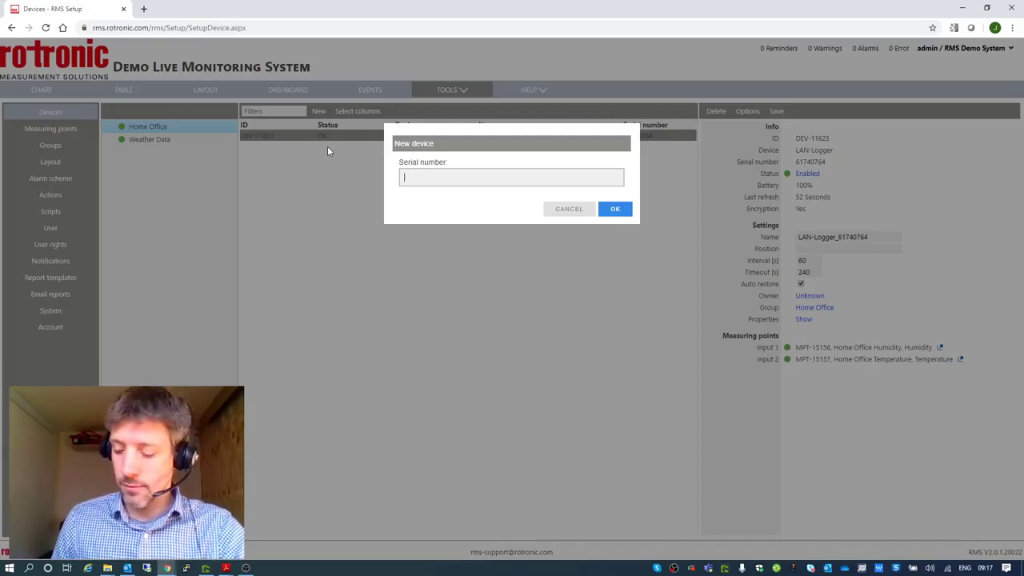
text(616)
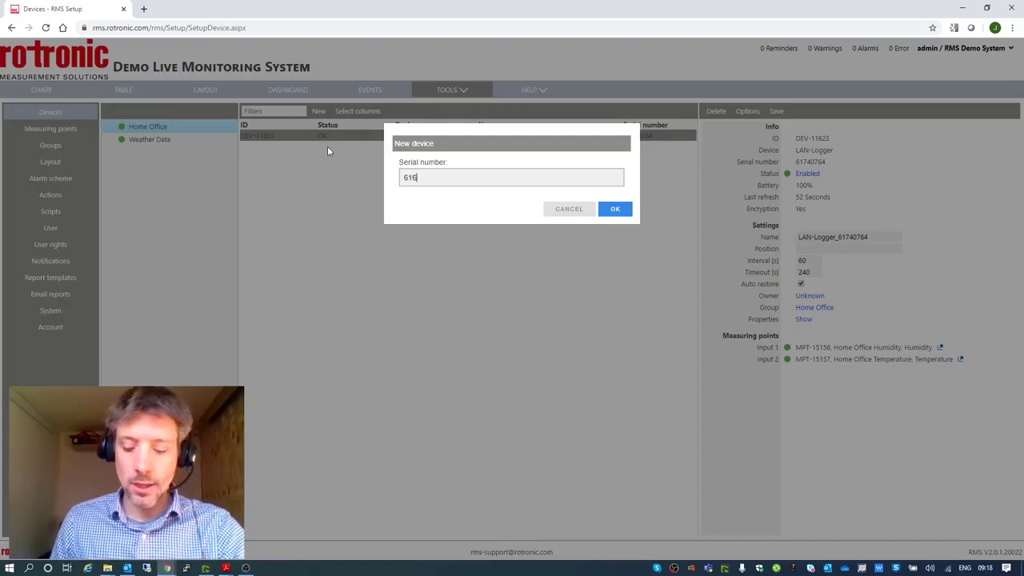
text(211)
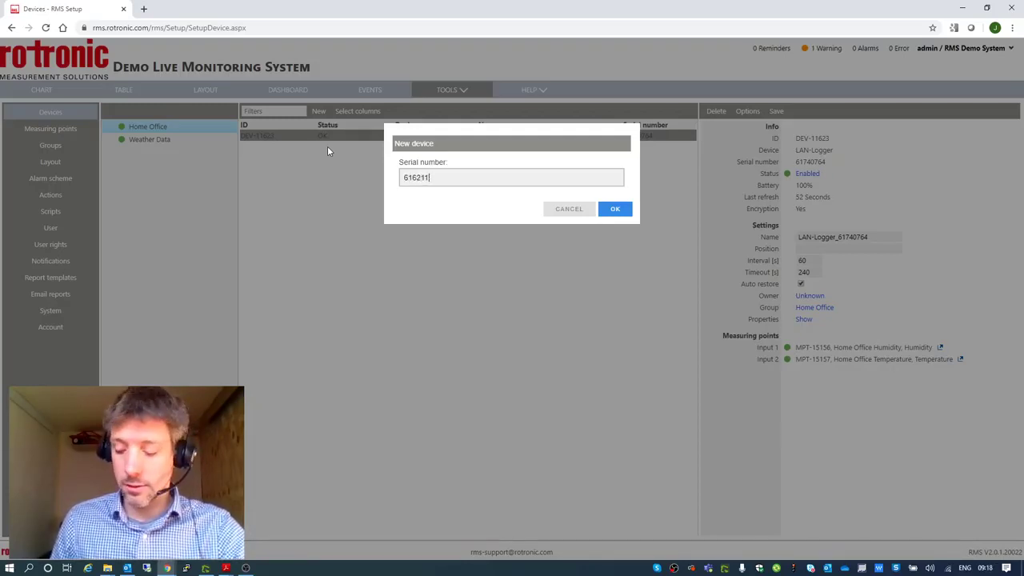
text(65)
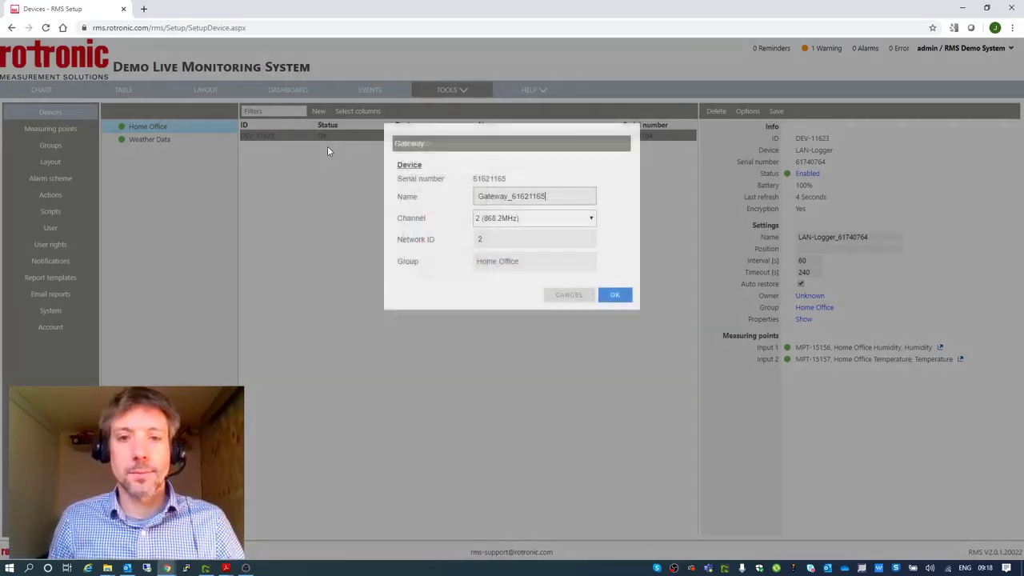
- Set the gateway to channel 1 (868.1MHz) and network ID 1, and add it to the system
click(485, 219)
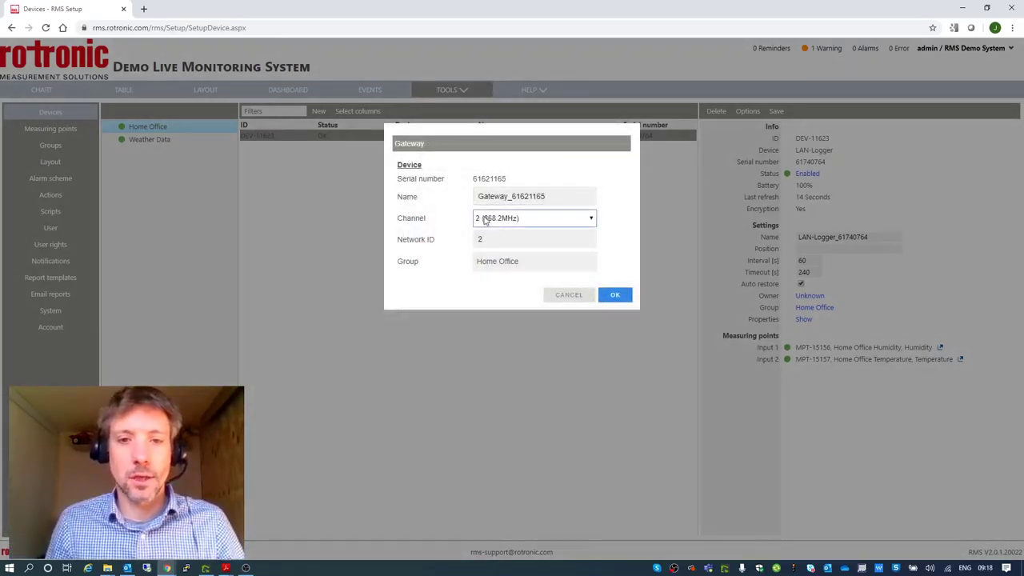
click(480, 232)
key(BackSpace)
text(1)
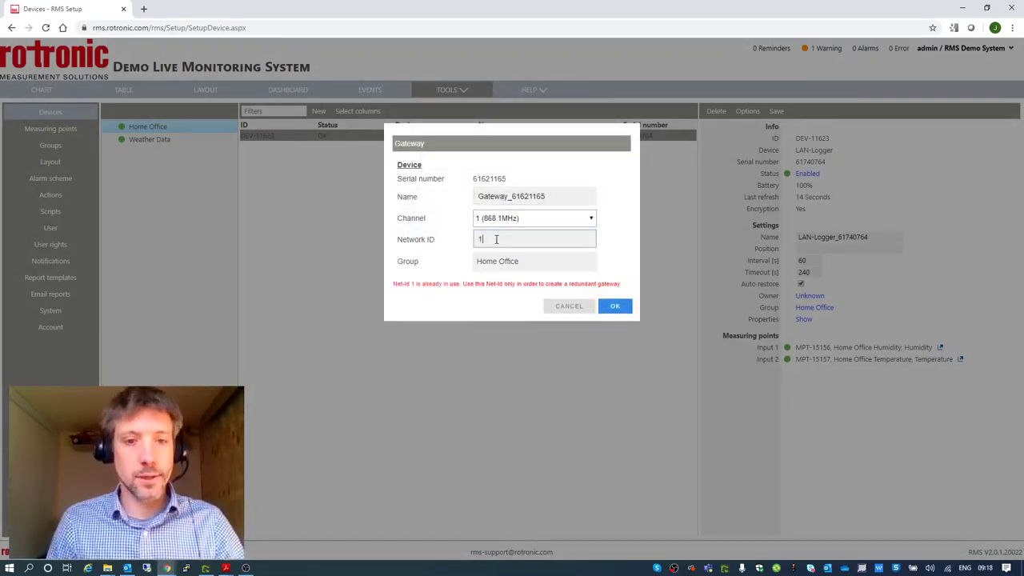
click(543, 219)
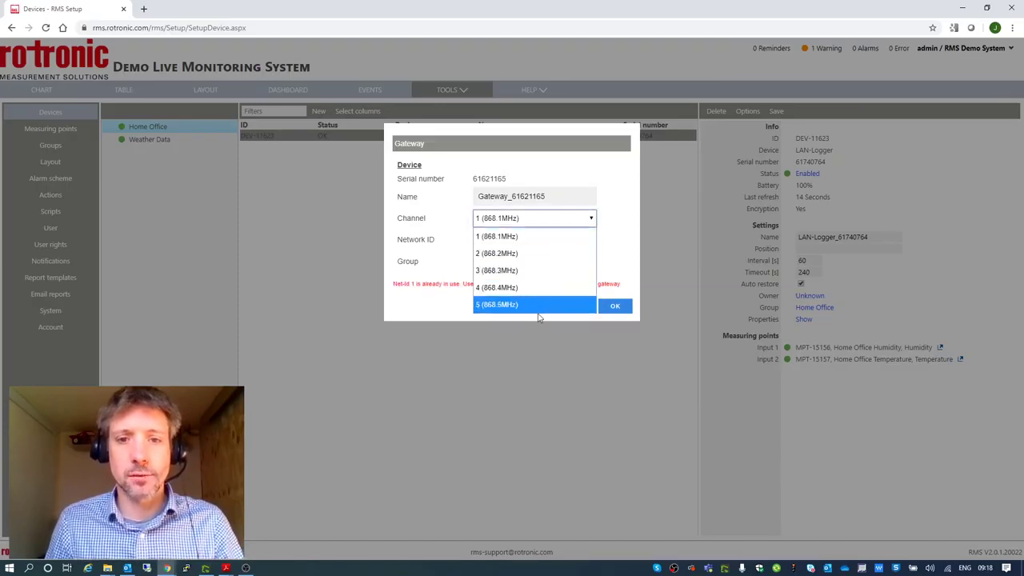
click(542, 233)
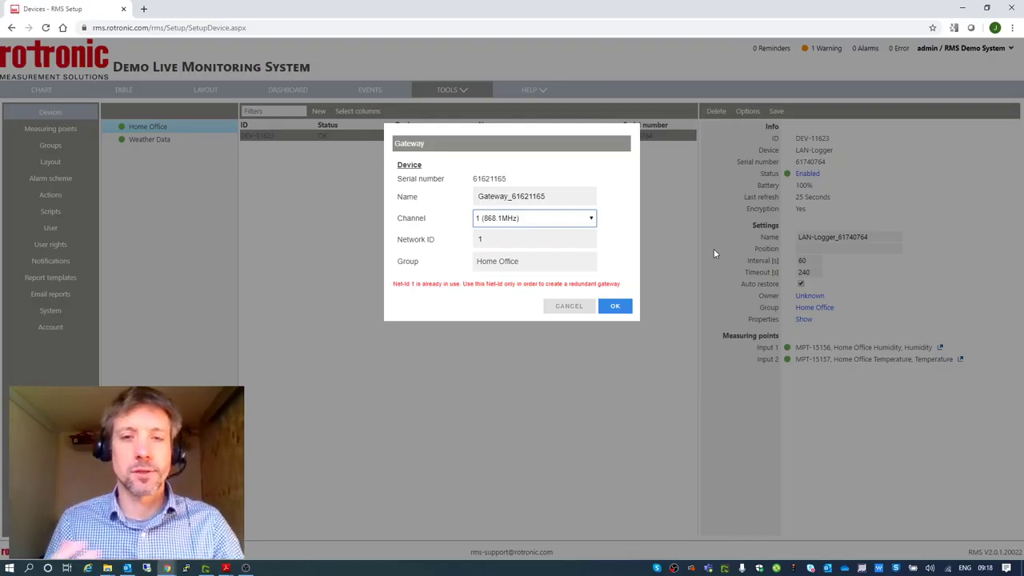
click(619, 312)
click(615, 160)
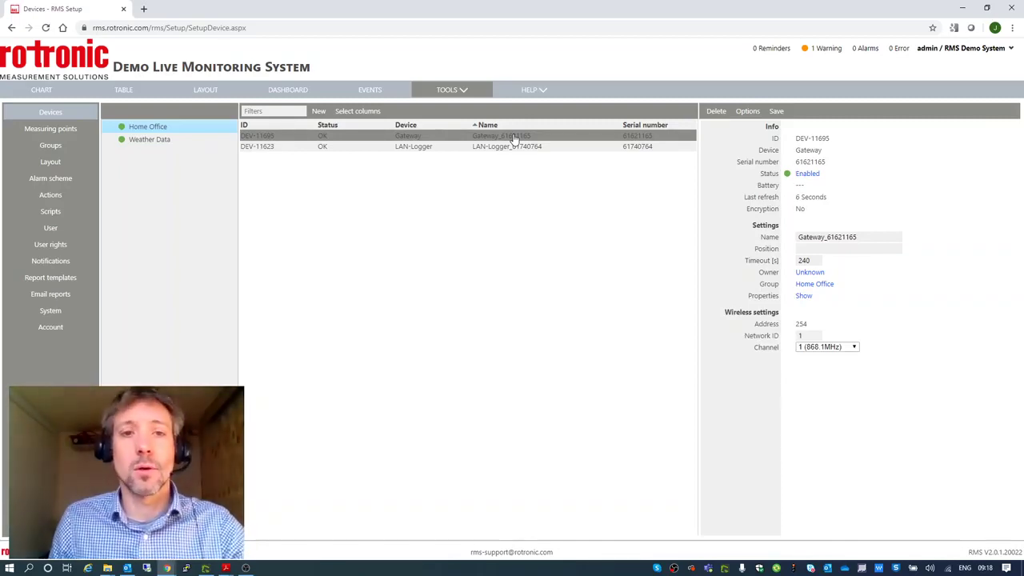
click(318, 111)
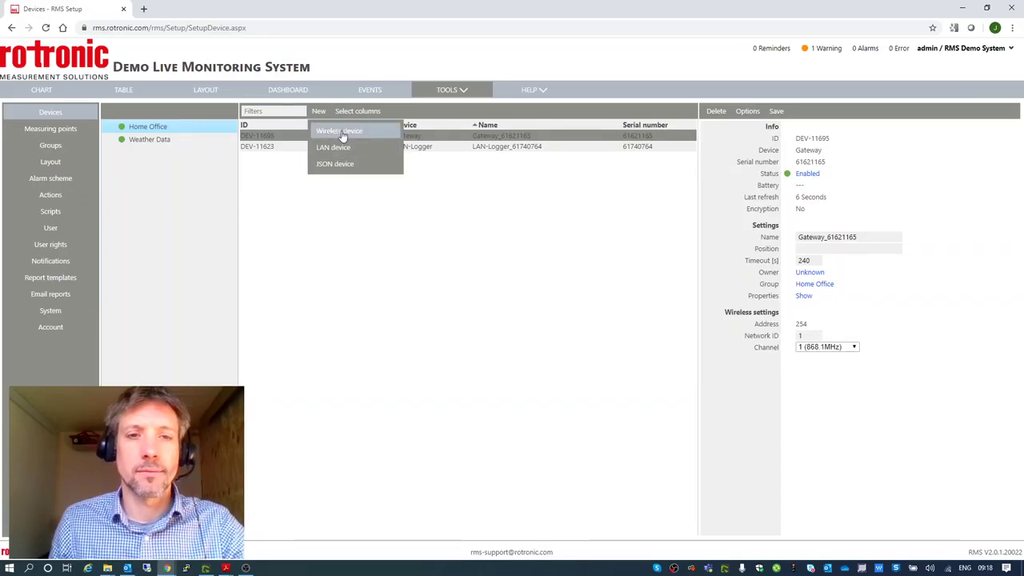
click(342, 134)
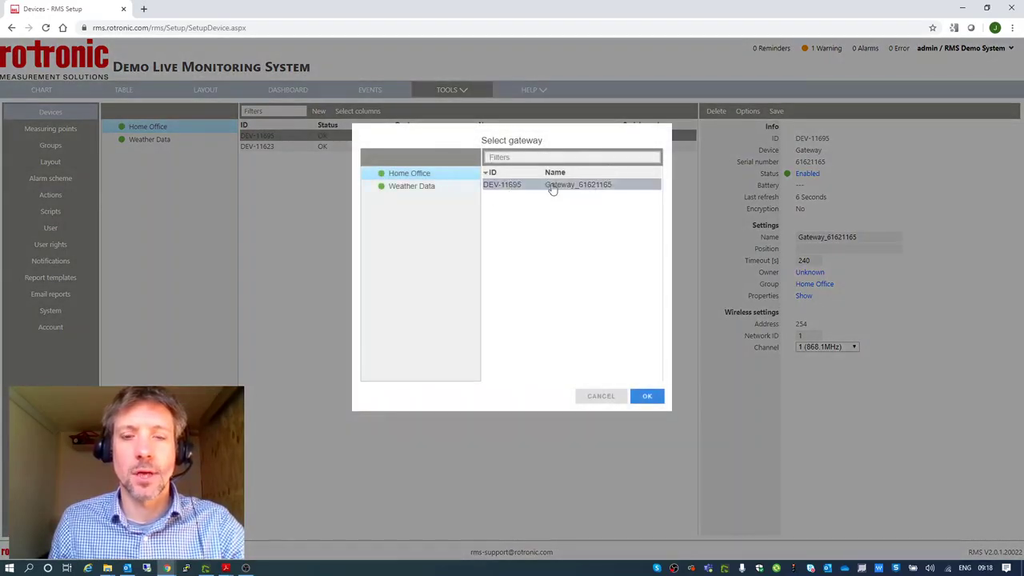
click(610, 396)
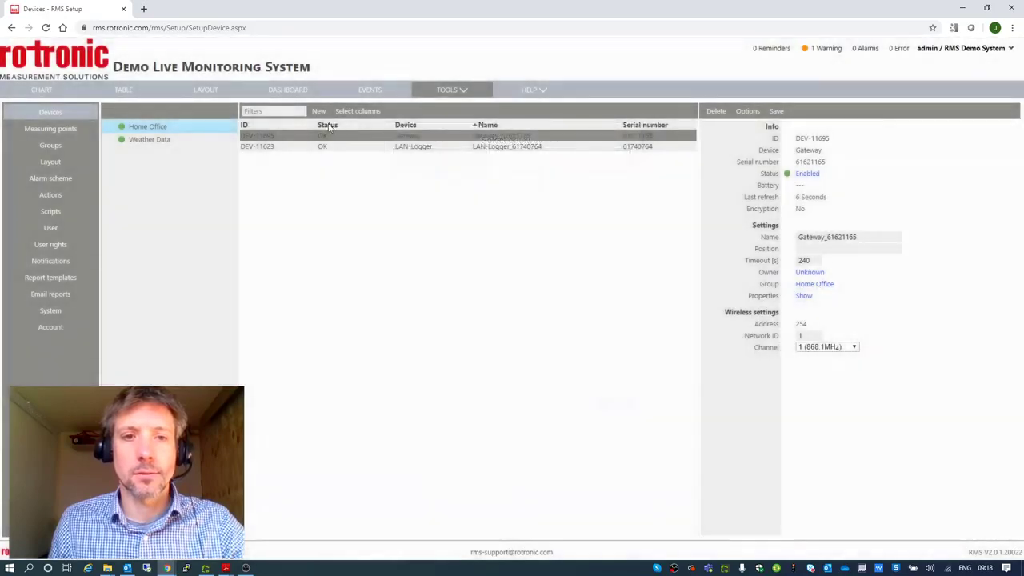
- Begin adding a new wireless device through the gateway Gateway_61621165 in the Home Office group
click(319, 111)
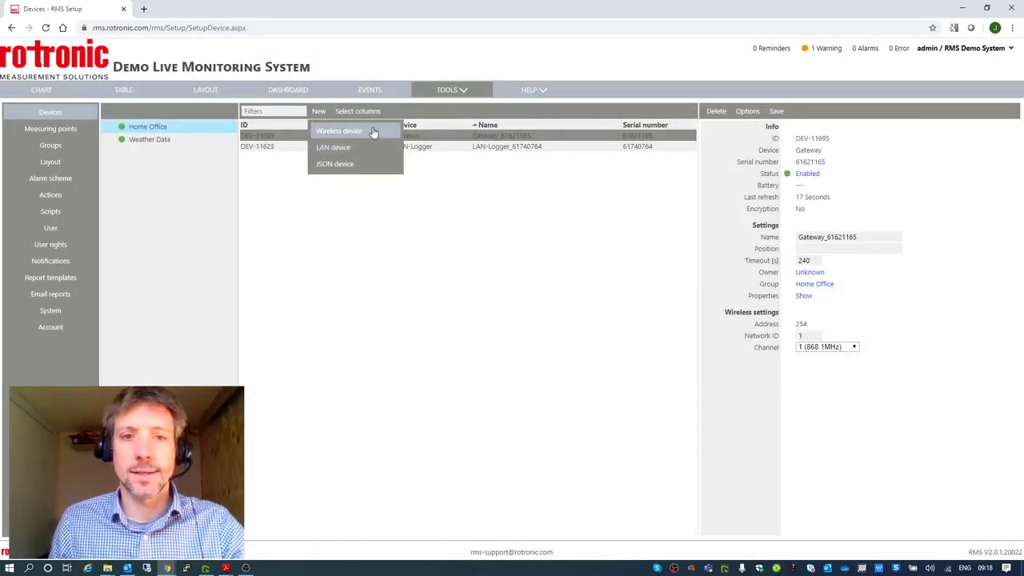
click(354, 133)
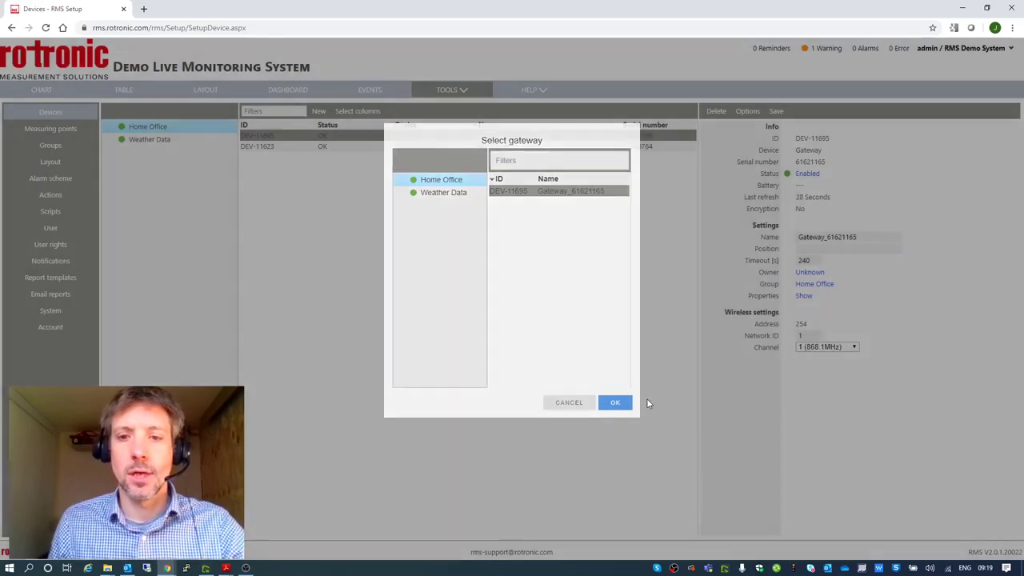
click(647, 398)
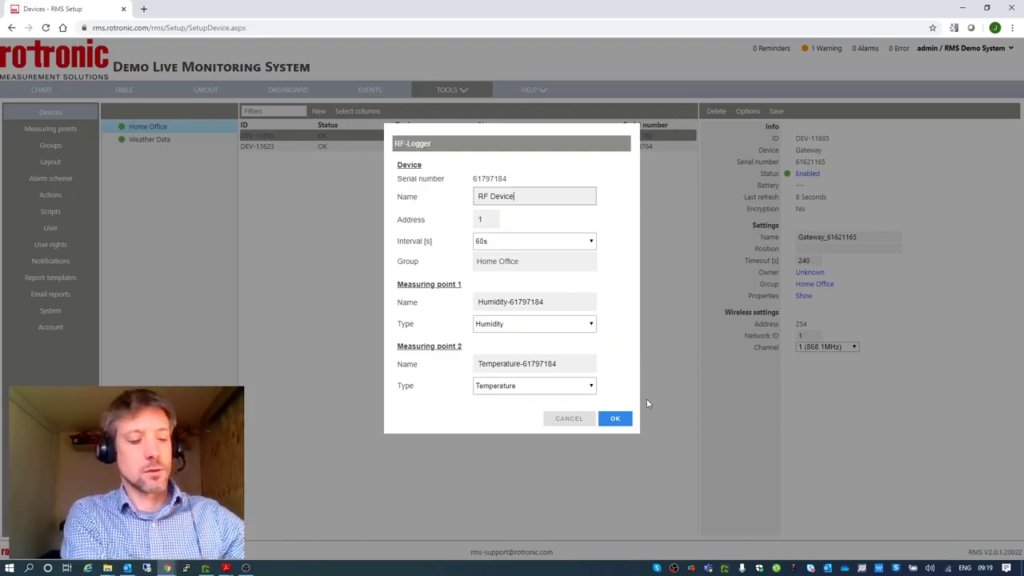
- Name the new RF logger "Workshop"
drag(530, 196, 395, 191)
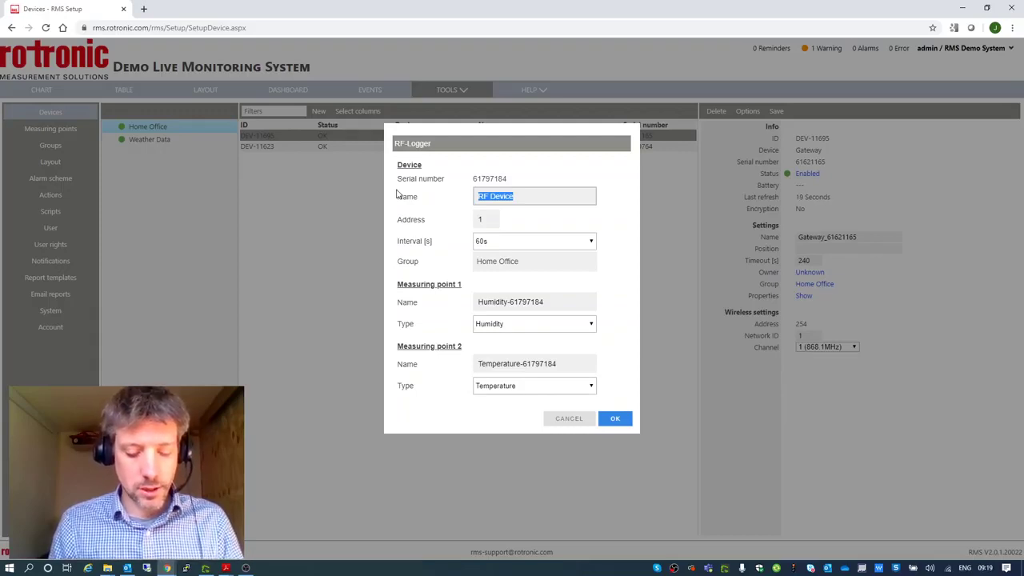
text(The)
key(BackSpace)
key(BackSpace)
key(BackSpace)
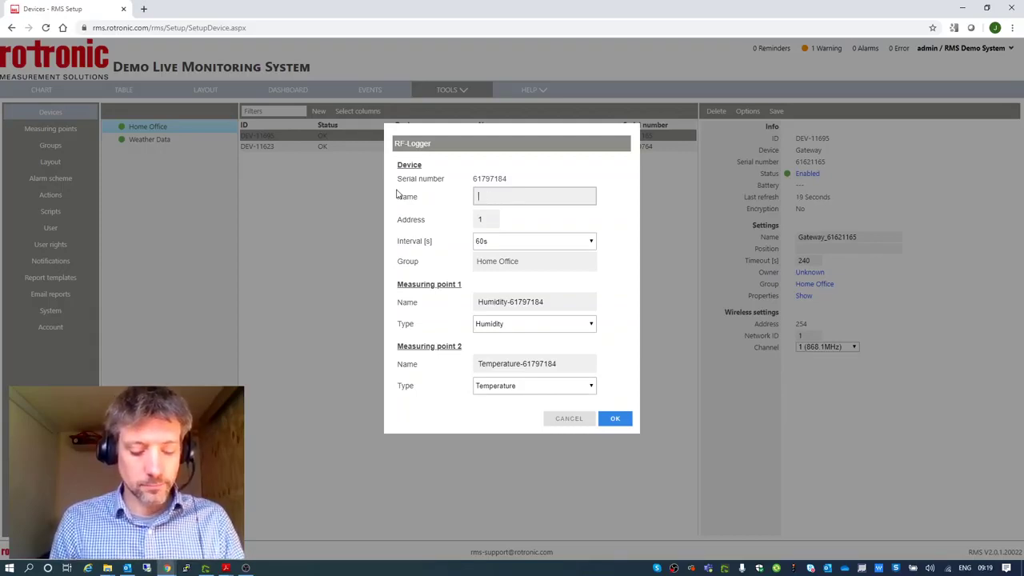
text(She)
key(BackSpace)
key(BackSpace)
key(BackSpace)
text(W)
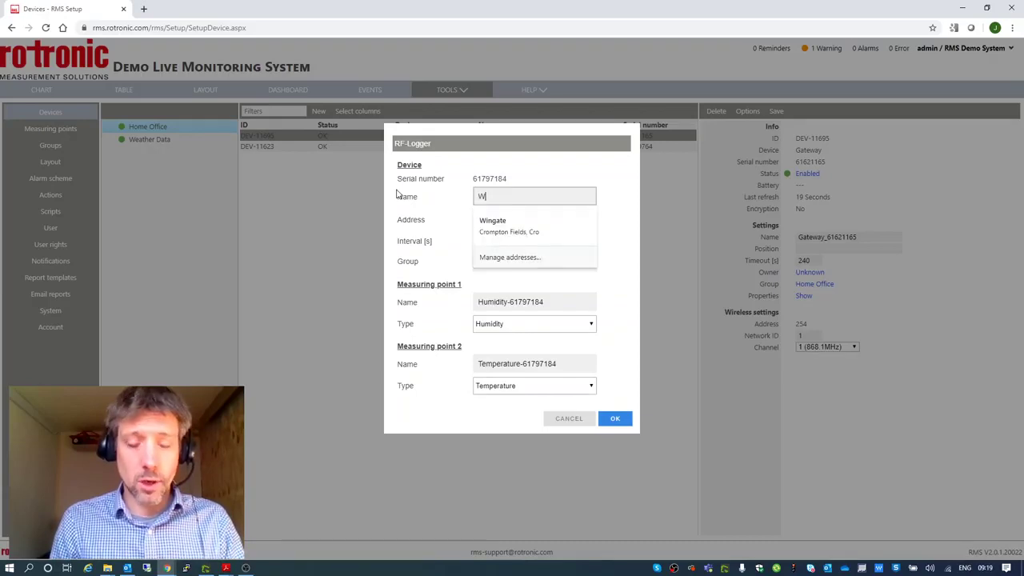
text(orkshop)
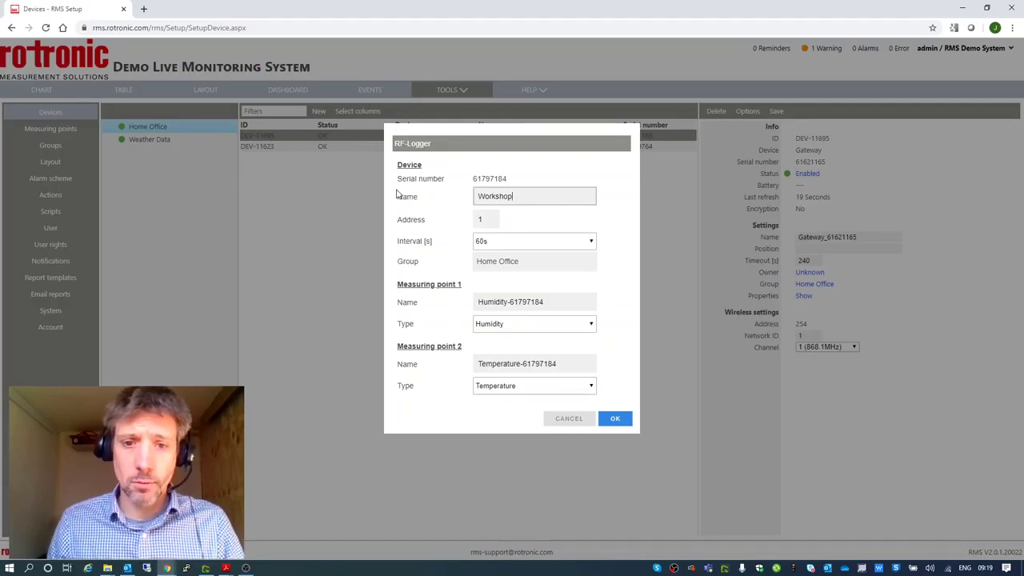
- Rename the RF logger's measuring point 1 as "Workshop Humidity"
click(555, 302)
drag(555, 301, 507, 302)
key(BackSpace)
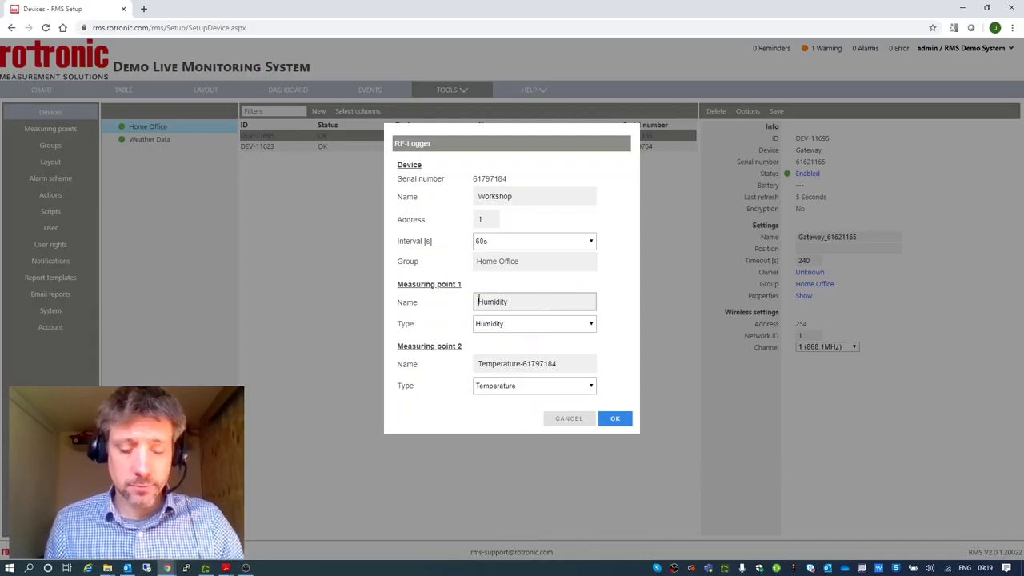
click(479, 301)
text(Workshop)
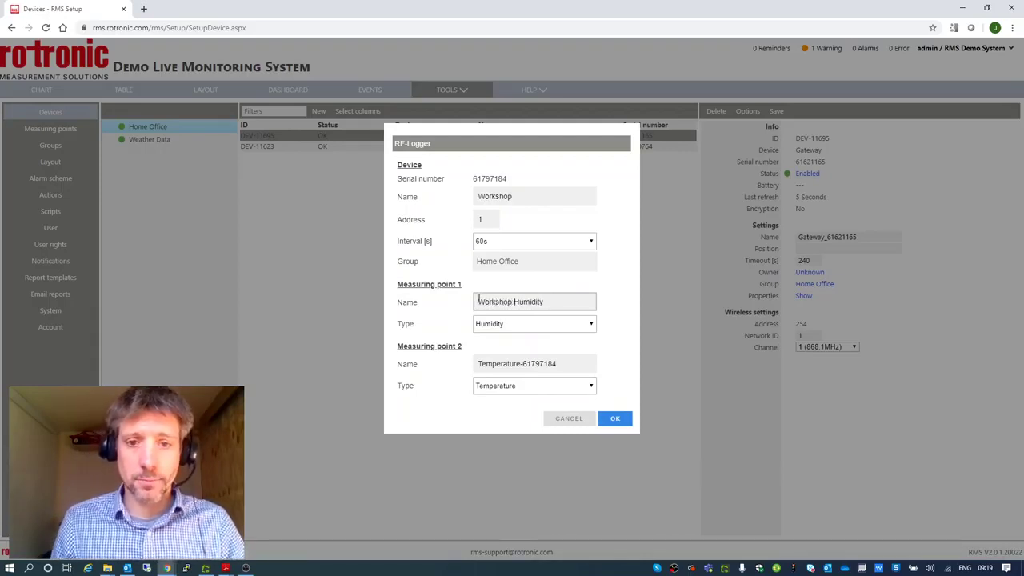
- Rename measuring point 2 as "Workshop Temperature" and add the RF logger to the system
drag(578, 368, 520, 367)
key(BackSpace)
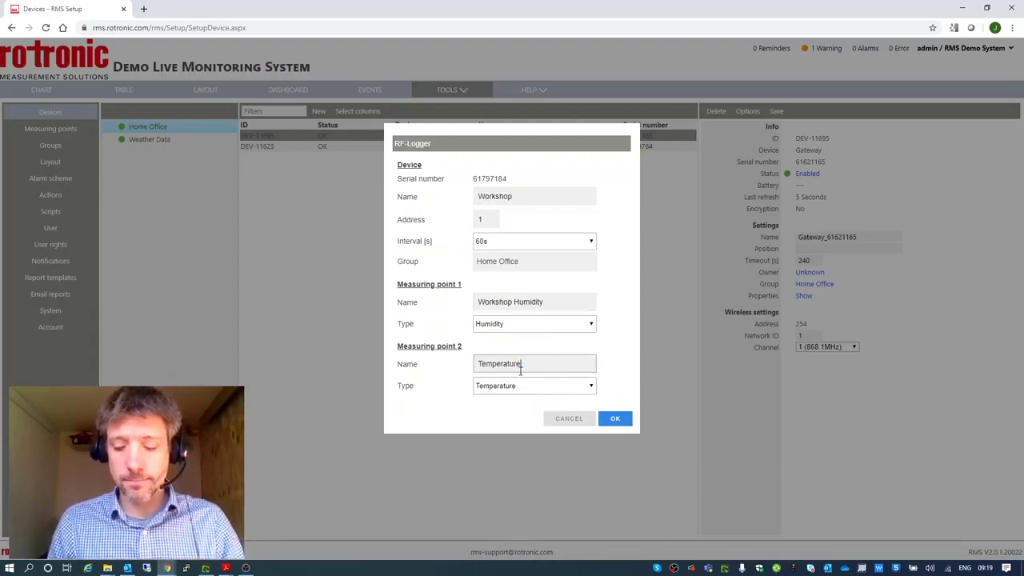
click(476, 366)
text(Work)
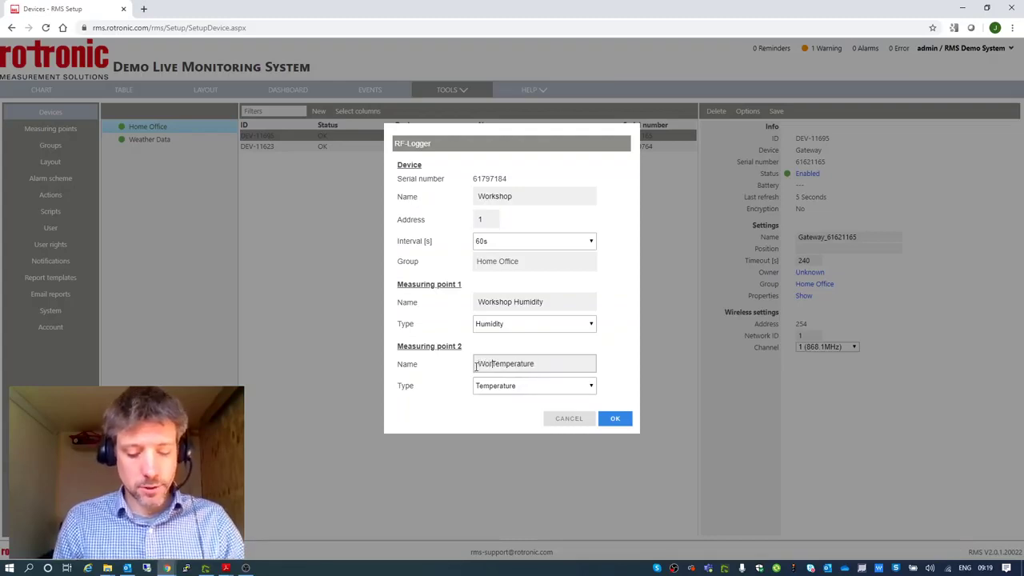
text(p)
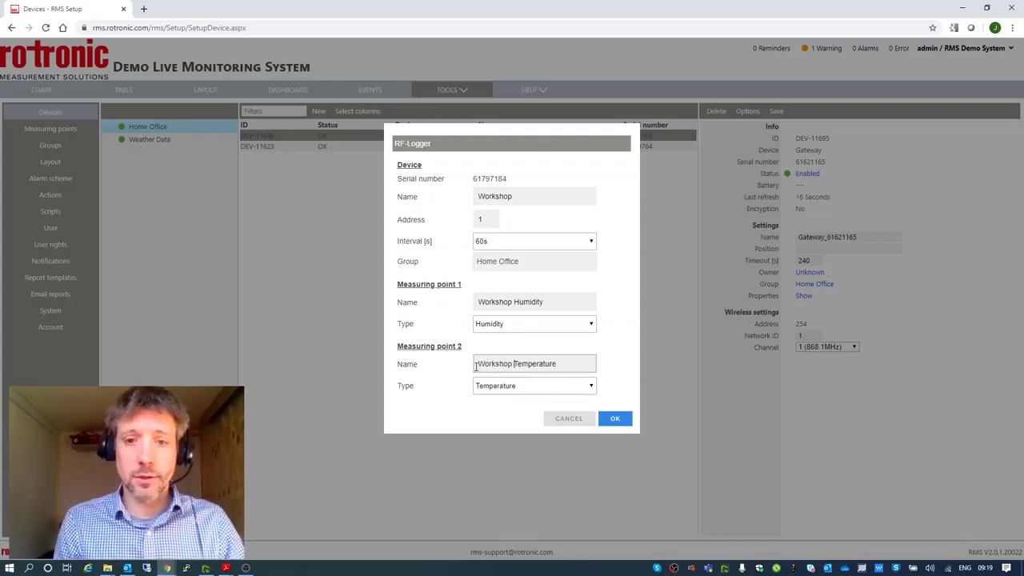
click(613, 422)
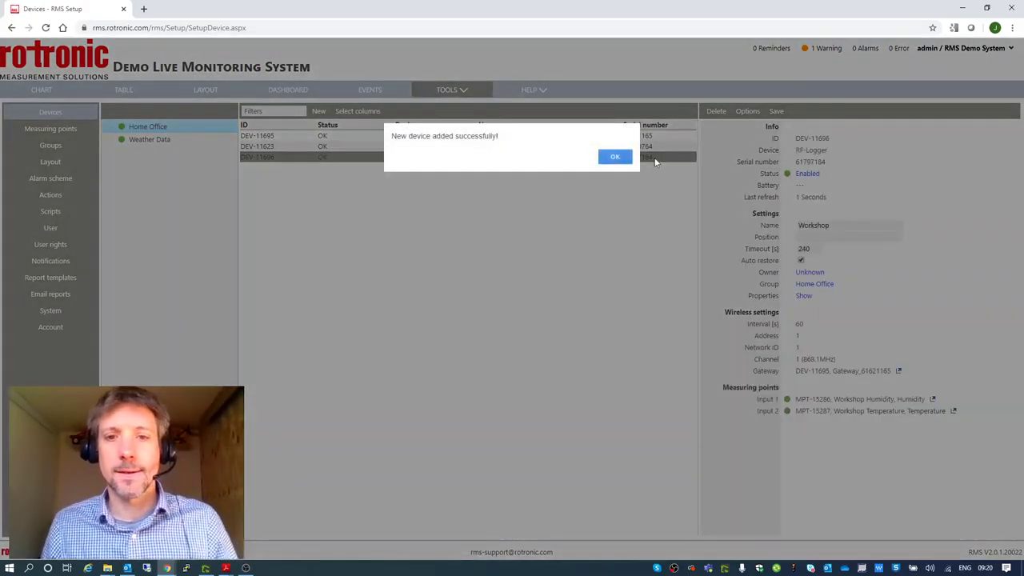
click(614, 164)
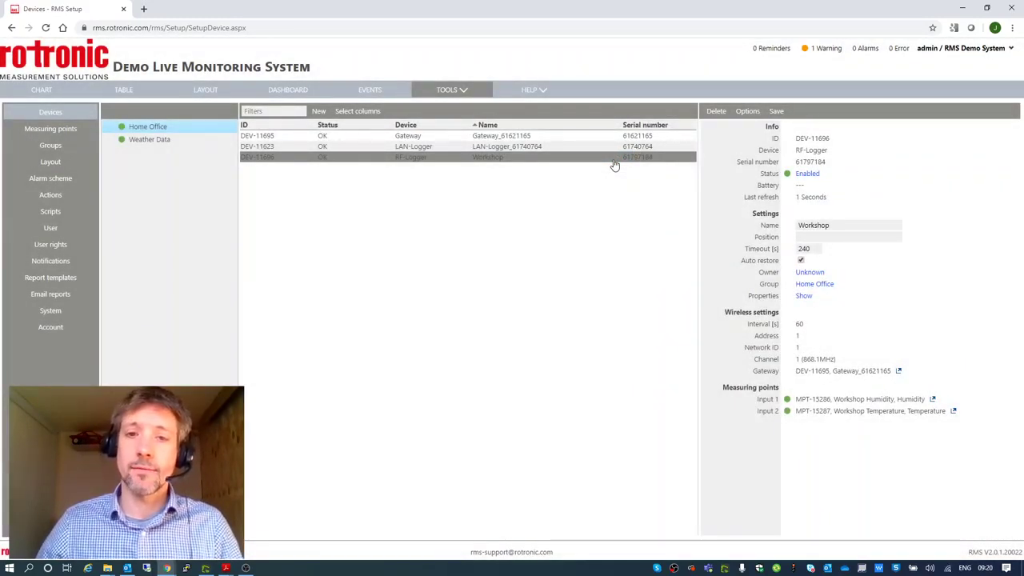
- Check the new gateway's settings and view the chart for the Home Office measuring points
click(615, 136)
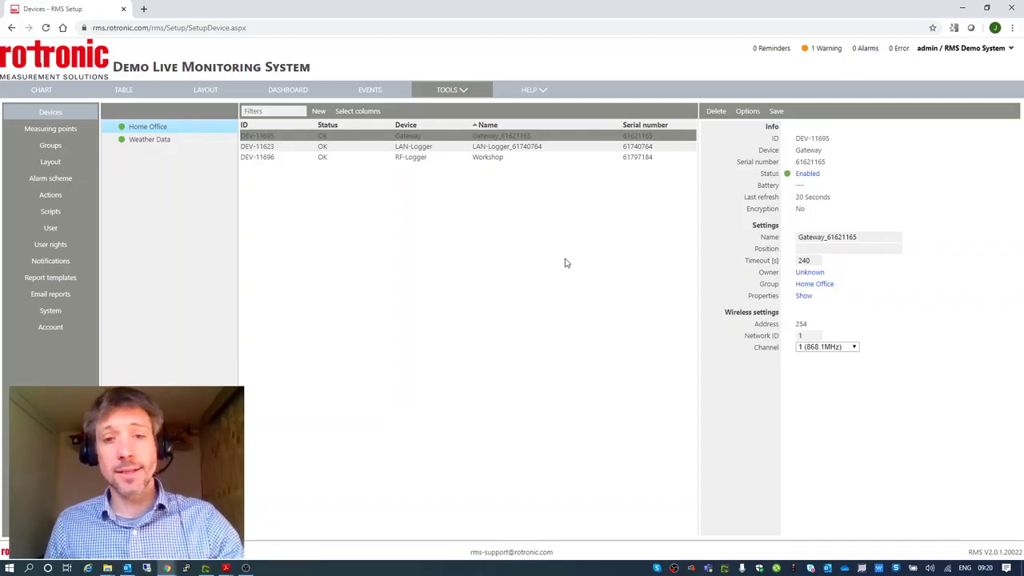
click(58, 91)
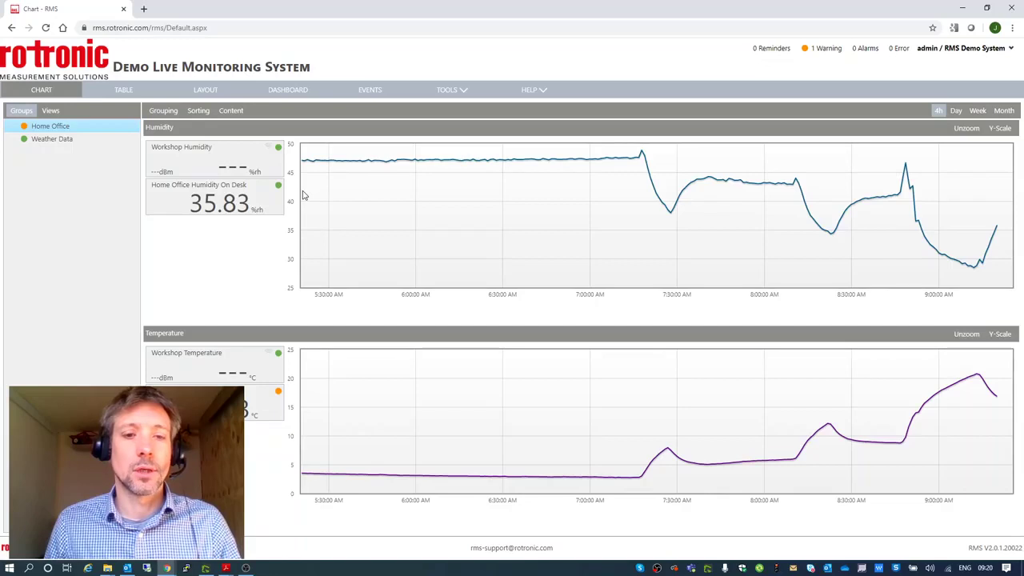
- In the measuring point setup, start a new system measuring point of type Signal strength named "Workshop Logger SS"
click(462, 90)
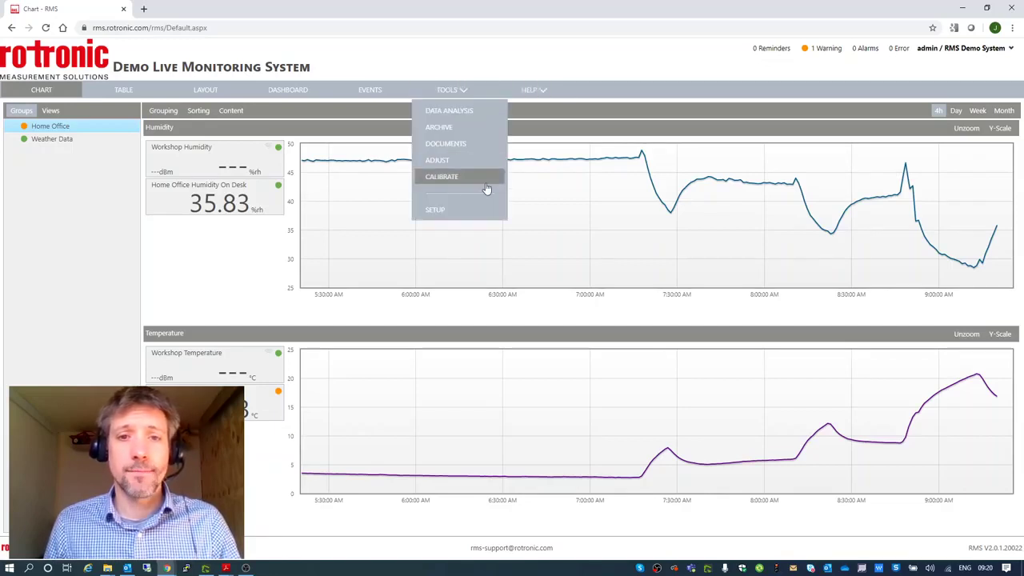
click(445, 209)
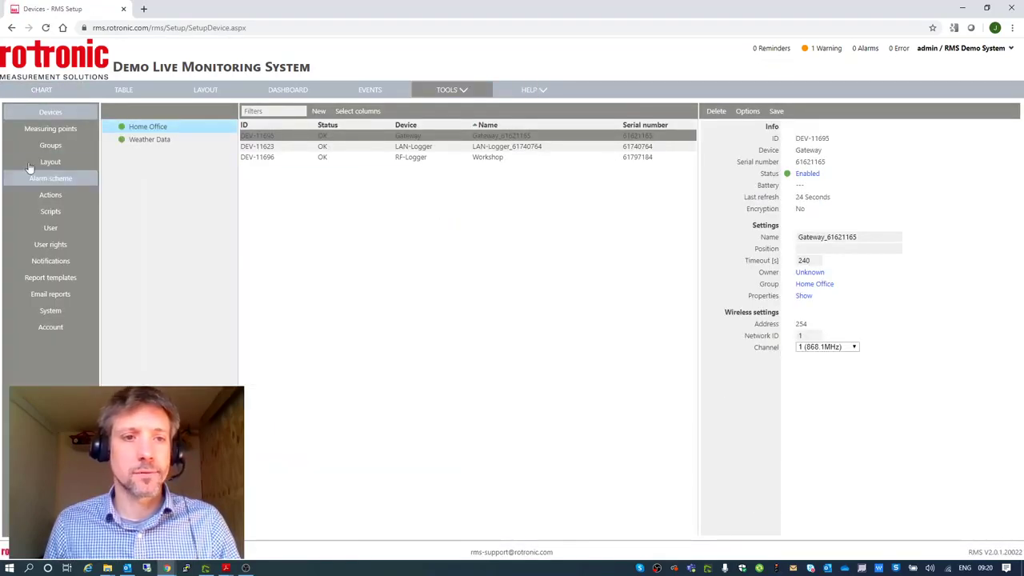
click(34, 132)
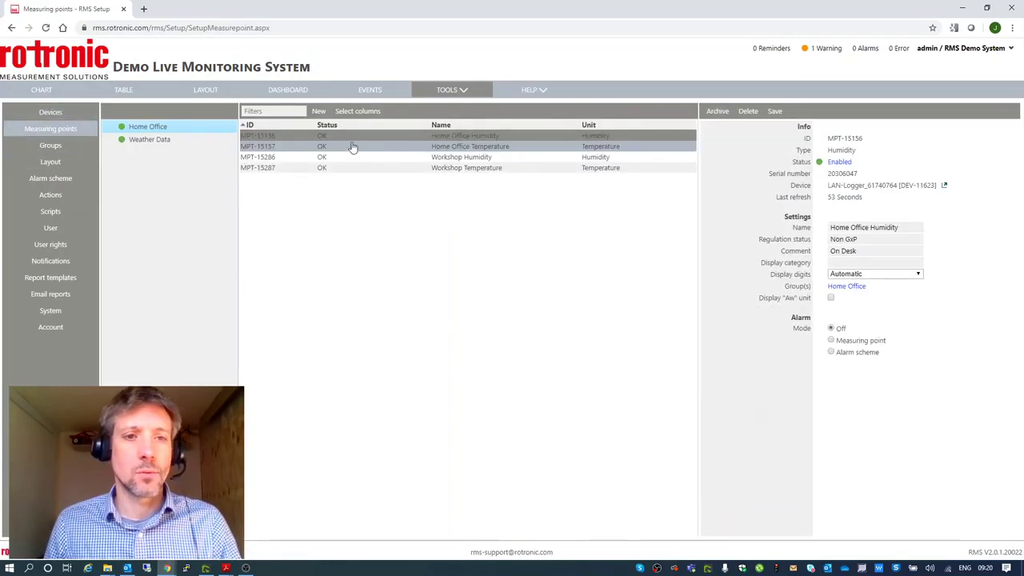
click(319, 111)
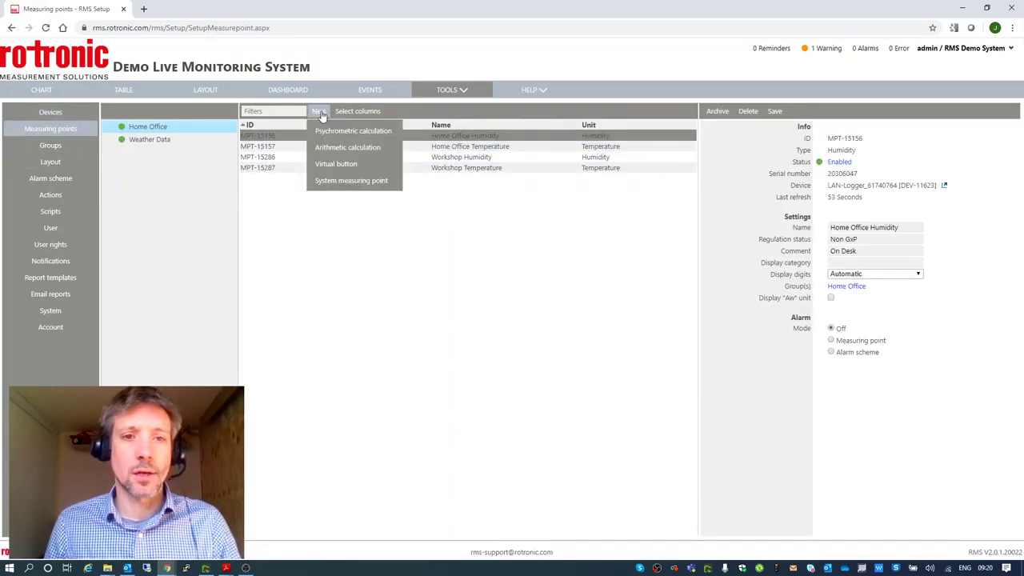
click(354, 183)
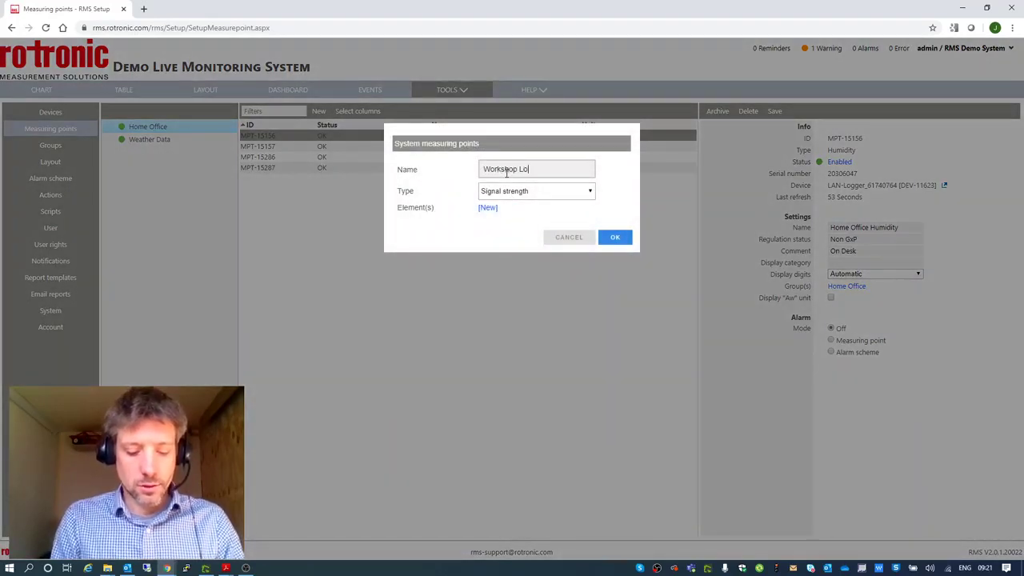
text(Workshop Logger SS)
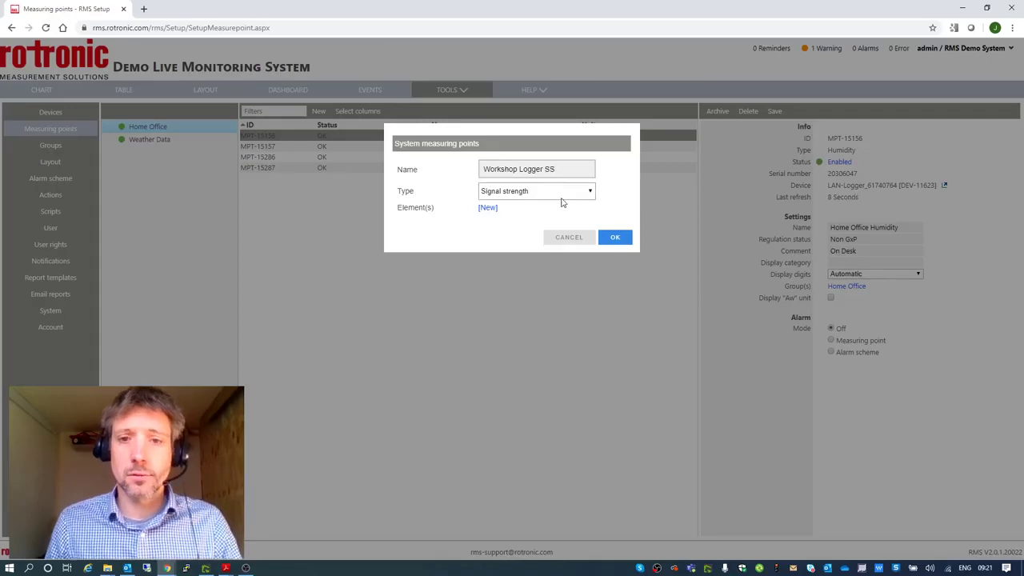
- Assign the Workshop device as the signal strength point's element and create the measuring point
click(489, 209)
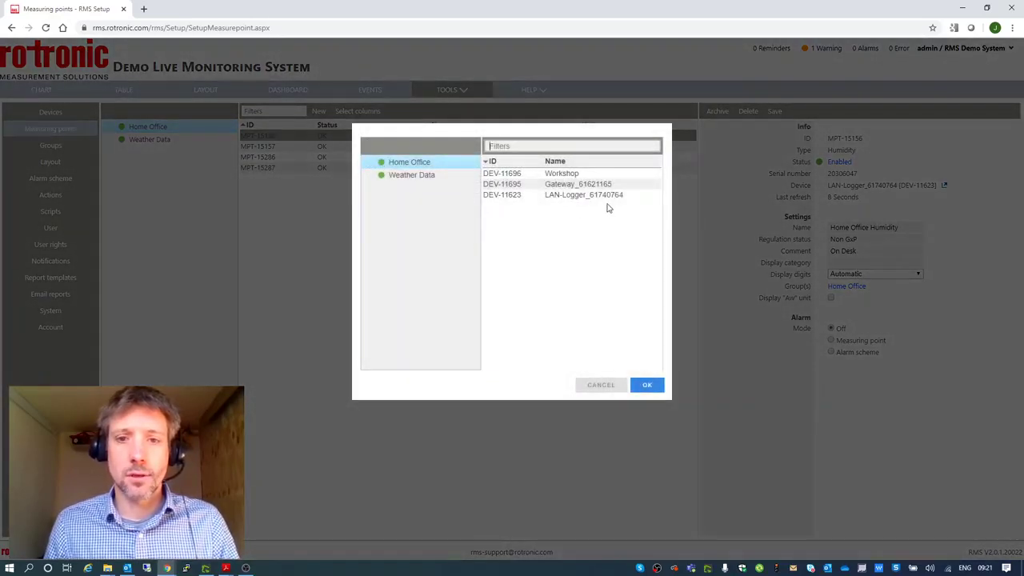
click(579, 174)
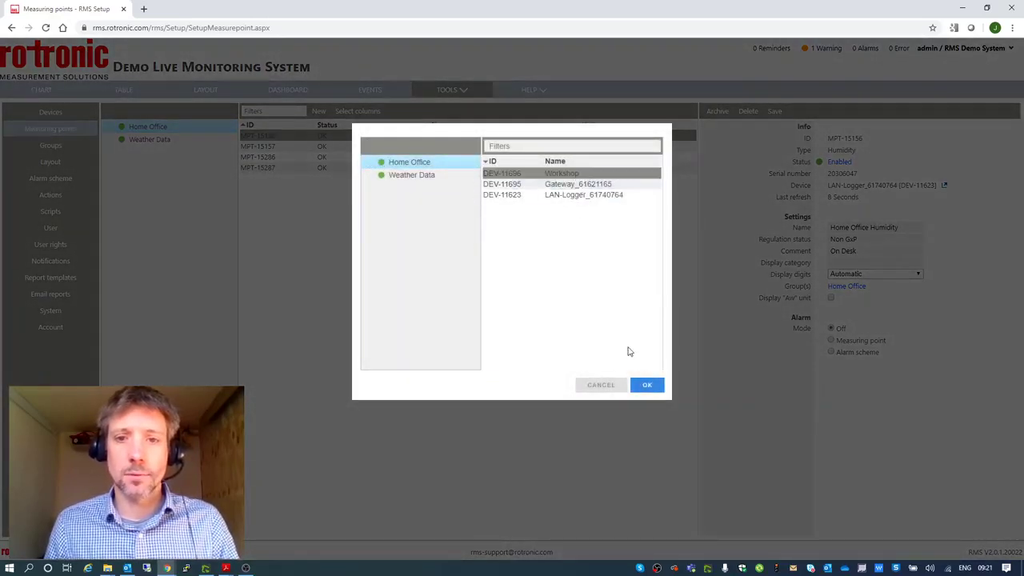
click(646, 385)
click(616, 239)
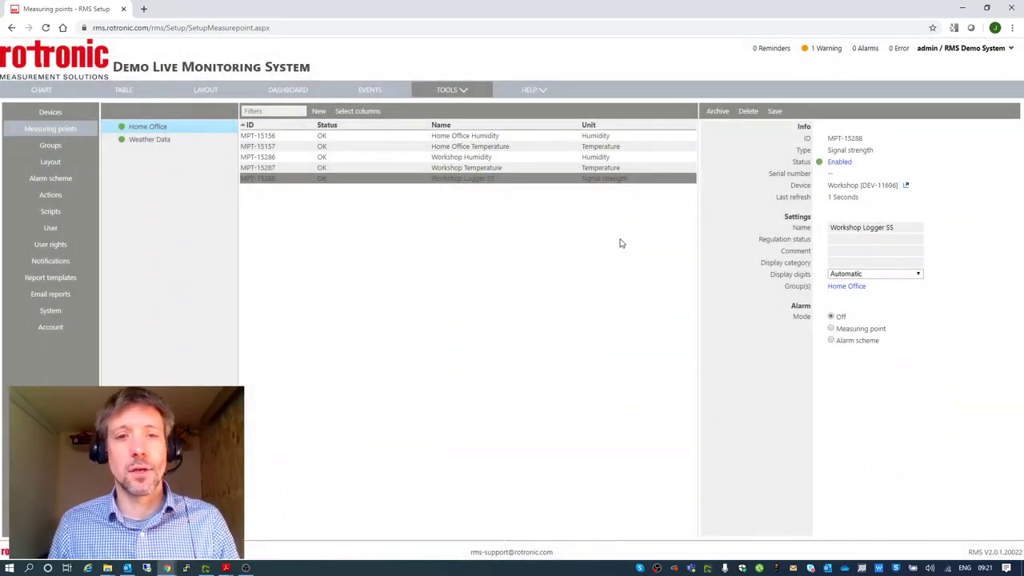
- Start a psychrometric dew point calculation using Workshop Temperature and Workshop Humidity as its inputs
click(320, 112)
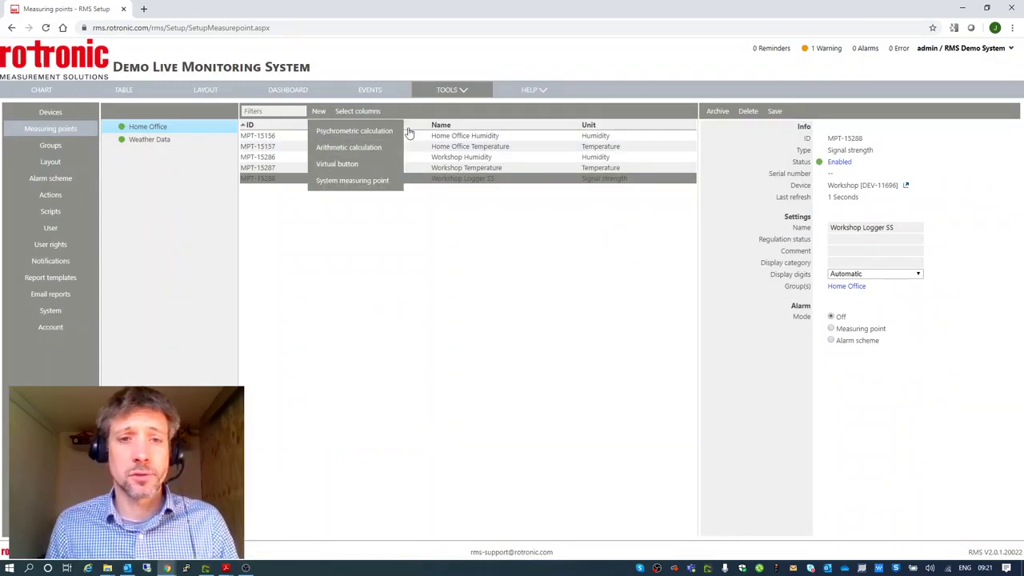
click(368, 132)
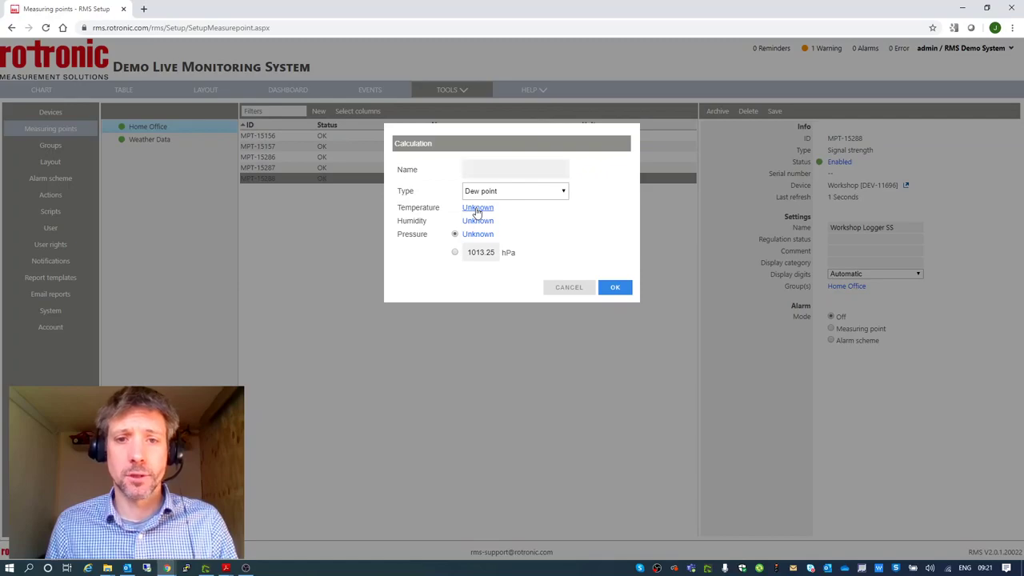
click(478, 209)
click(584, 174)
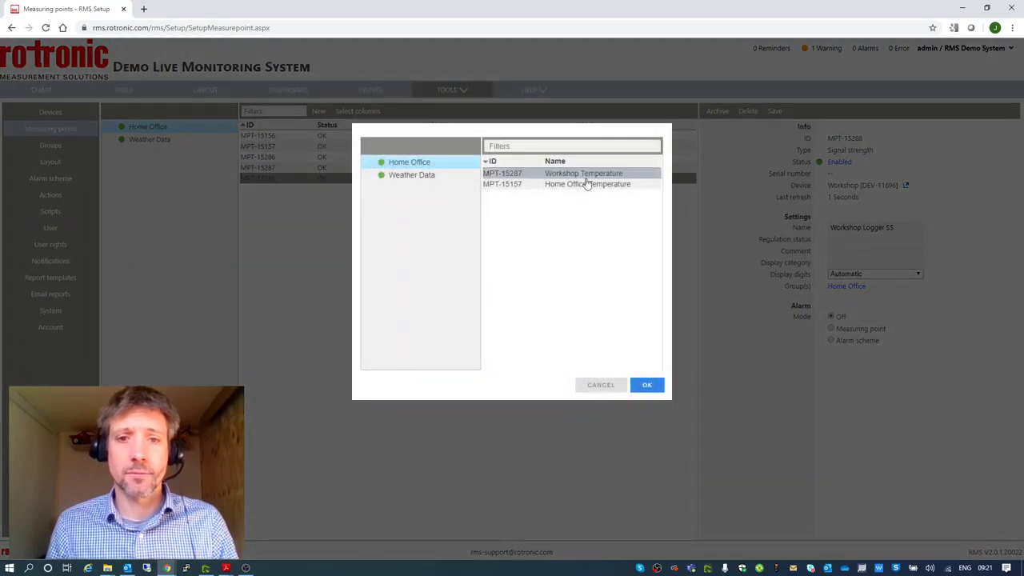
click(646, 384)
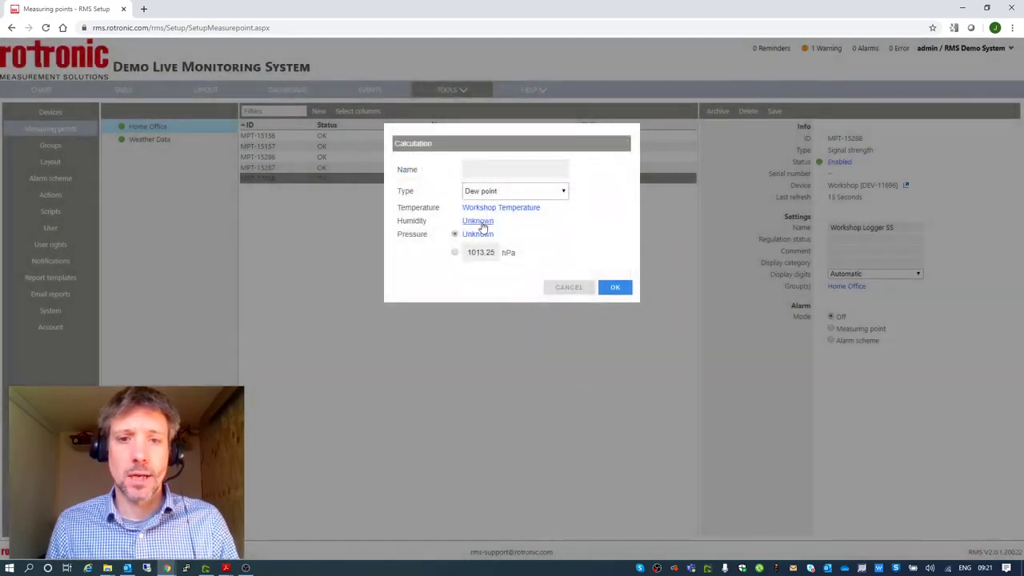
click(479, 222)
click(608, 174)
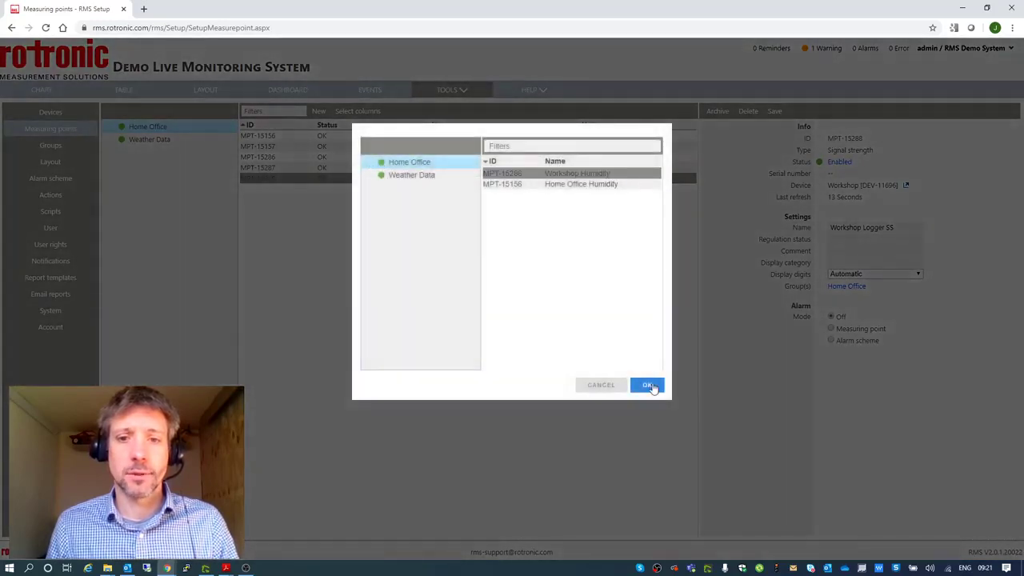
click(650, 387)
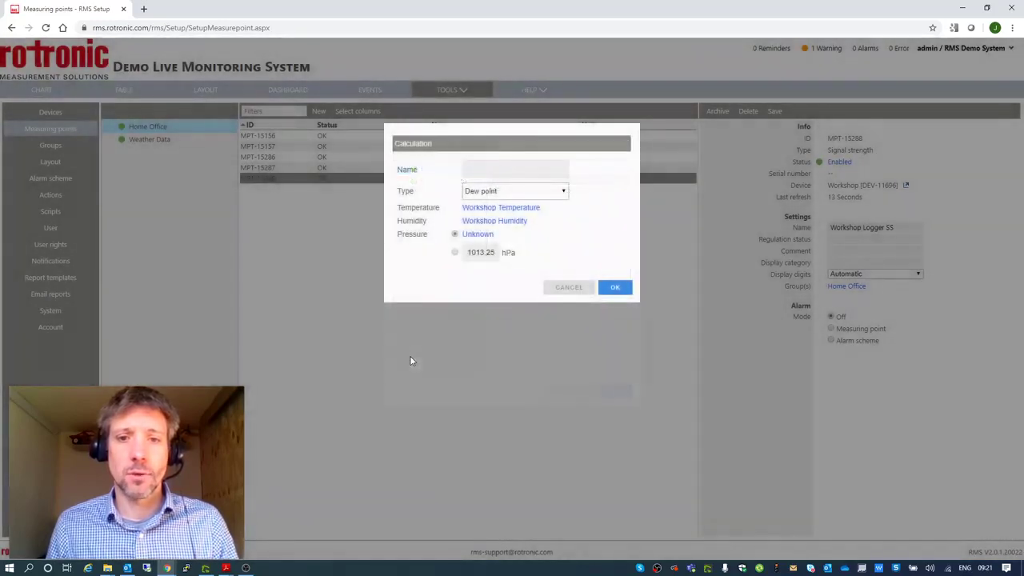
- Use the fixed pressure of 1013.25 hPa, name the calculation "Workshop Dew Point" and create it
click(454, 253)
click(497, 170)
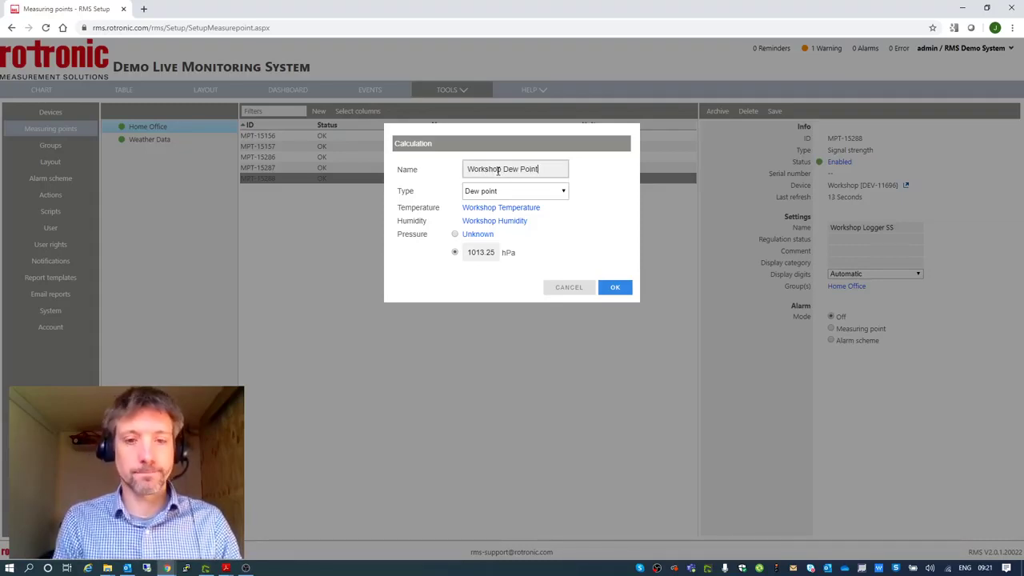
click(613, 288)
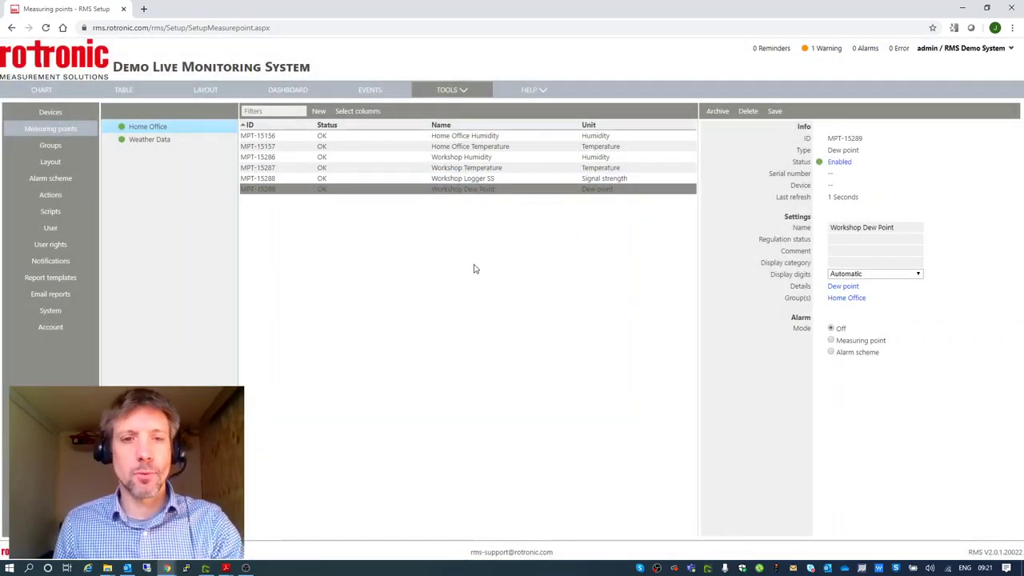
- Examine the calculation types offered for a new arithmetic calculation, and close it without creating one
click(319, 112)
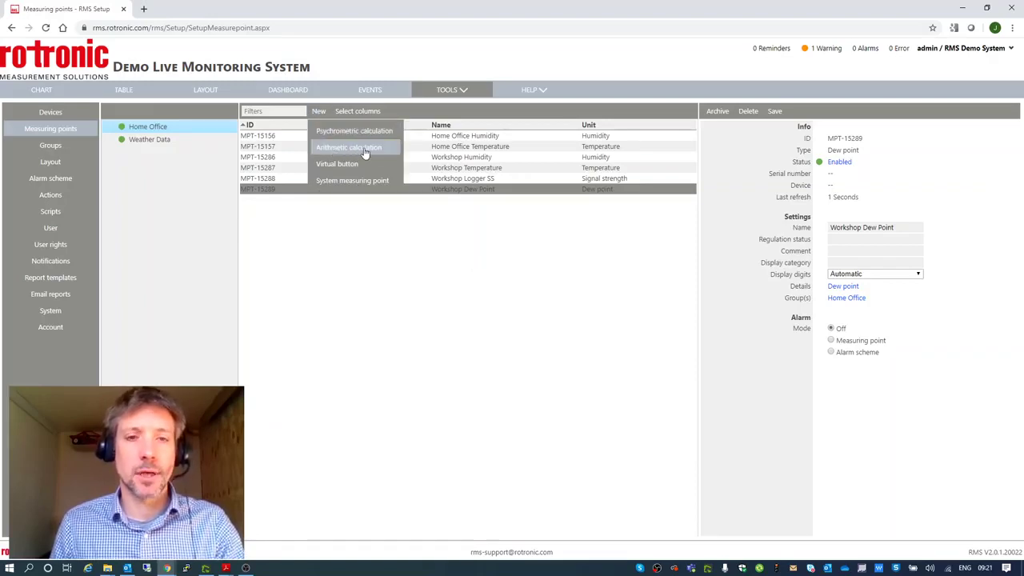
click(360, 151)
click(510, 193)
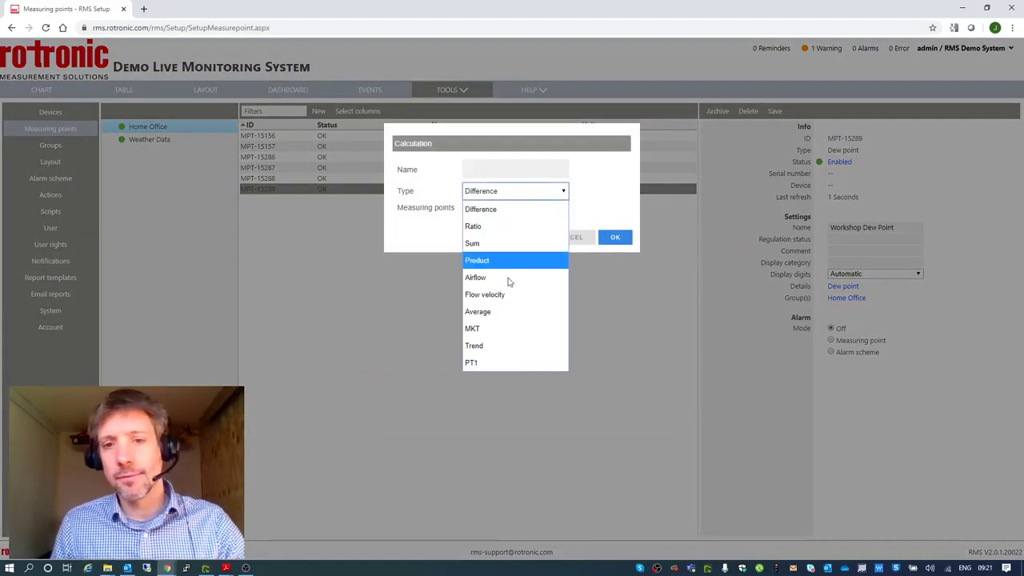
click(598, 312)
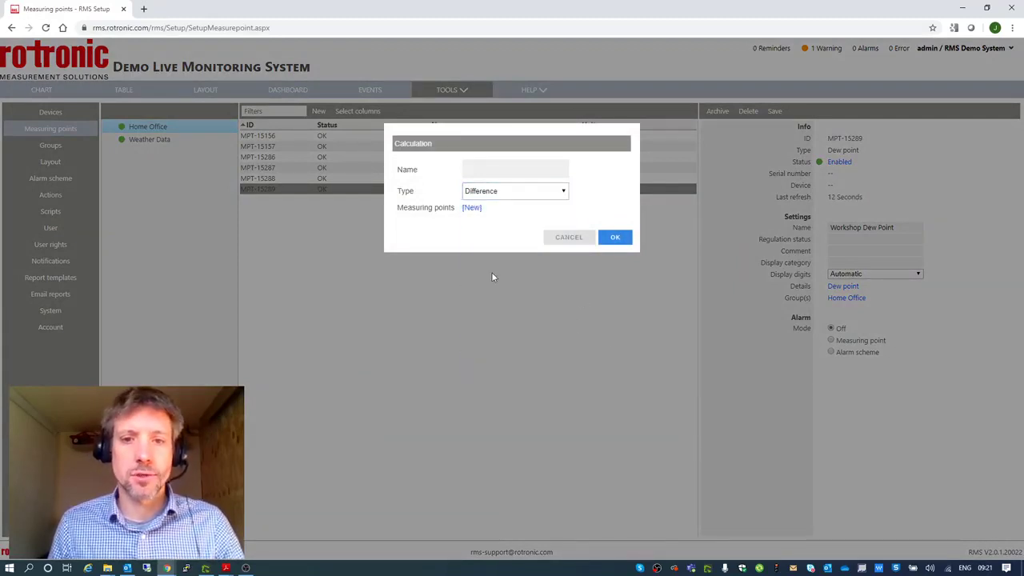
click(568, 239)
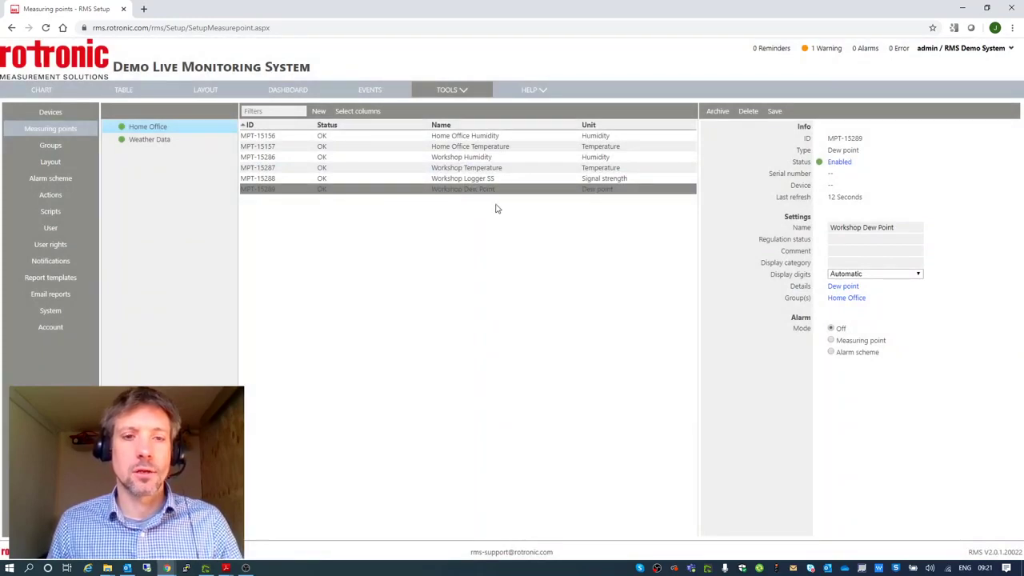
- View the Home Office chart to check the live values of the Workshop dew point, humidity and signal strength
click(44, 91)
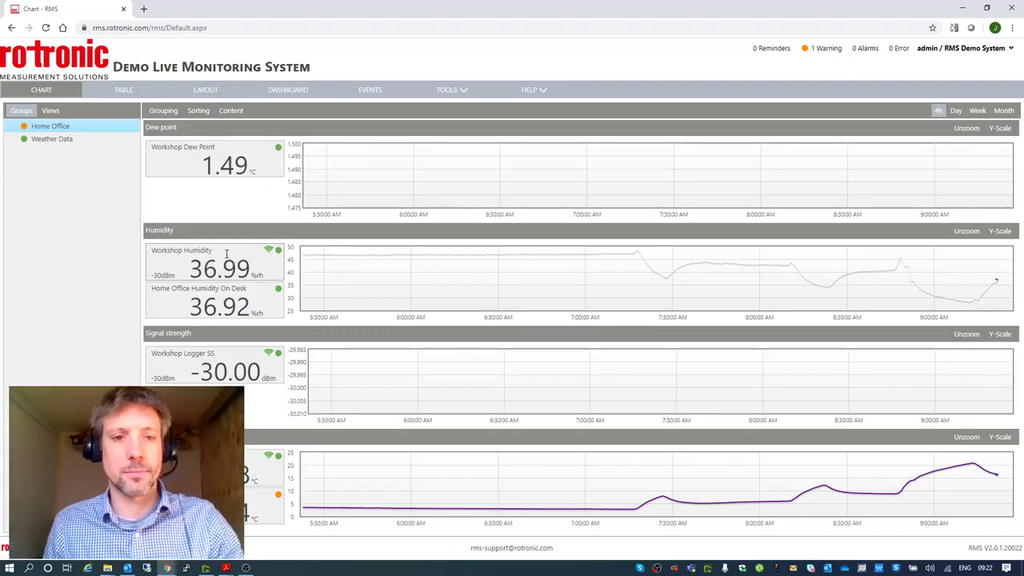
click(226, 254)
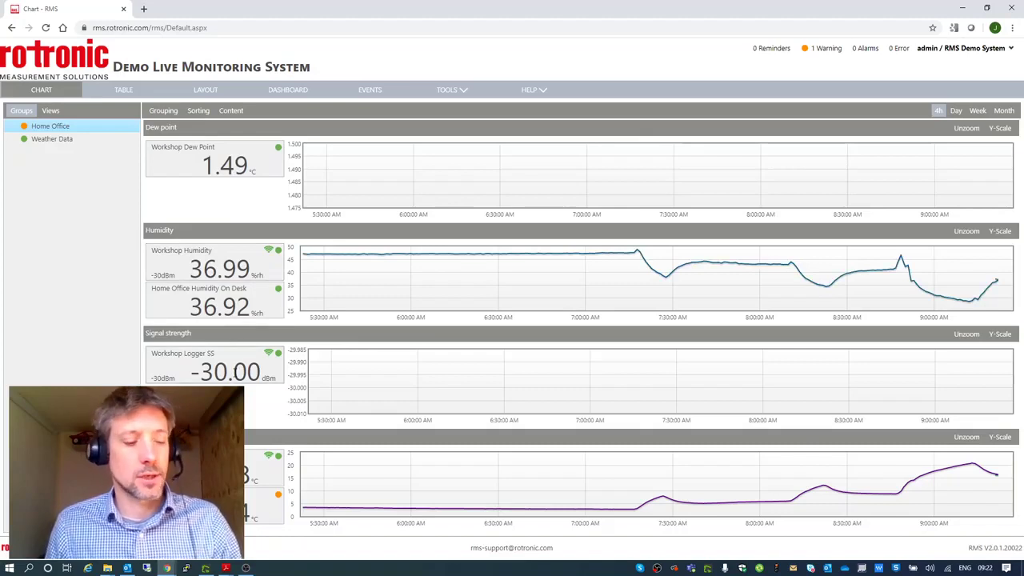